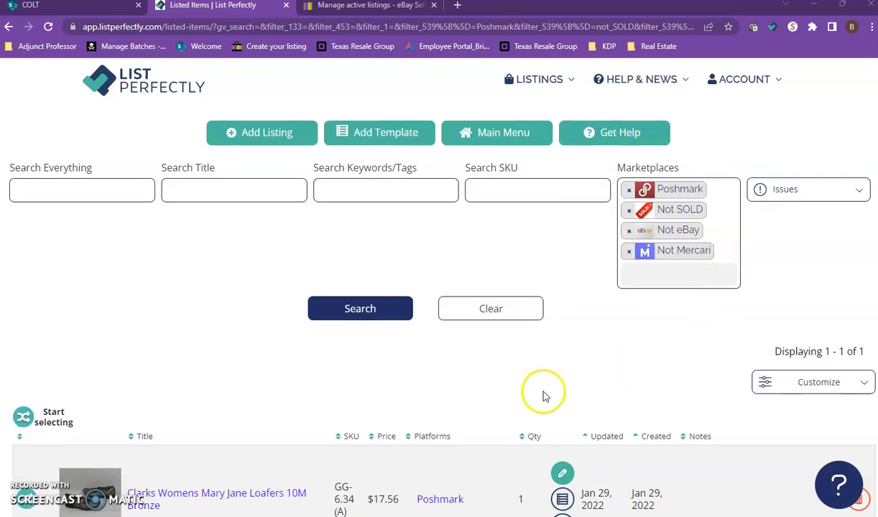
Select the Clarks Womens Mary Jane Loafers listing and copy it to eBay.
scroll(545, 394, down, 3)
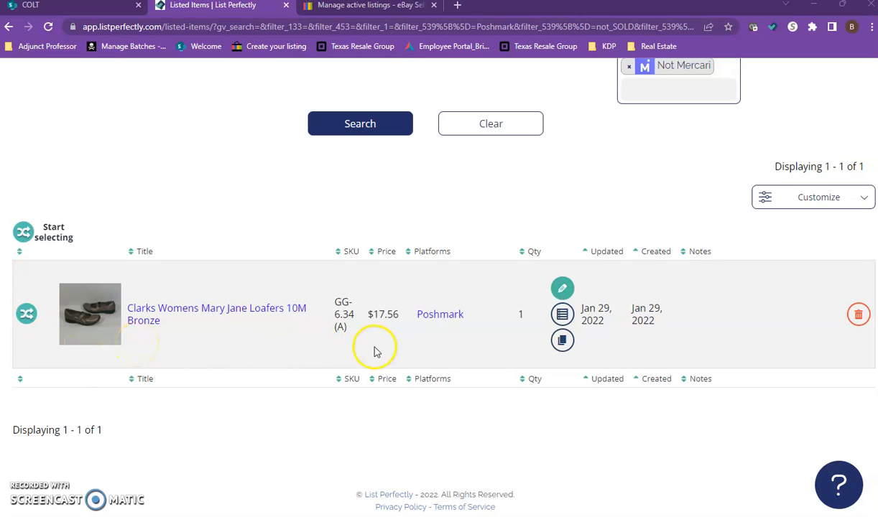
click(442, 324)
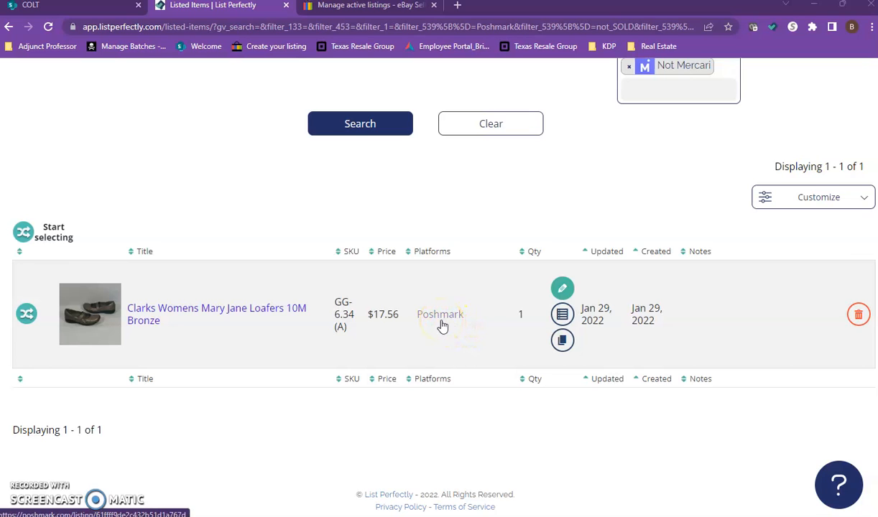
click(47, 239)
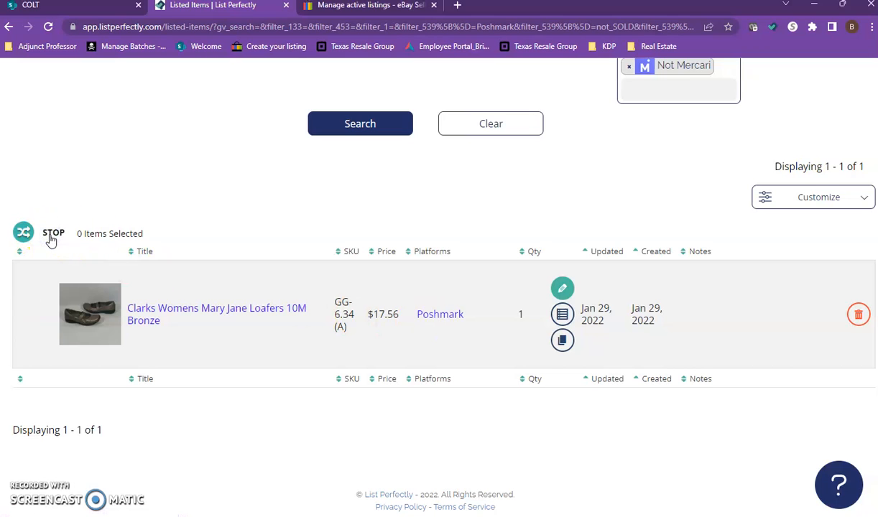
click(26, 318)
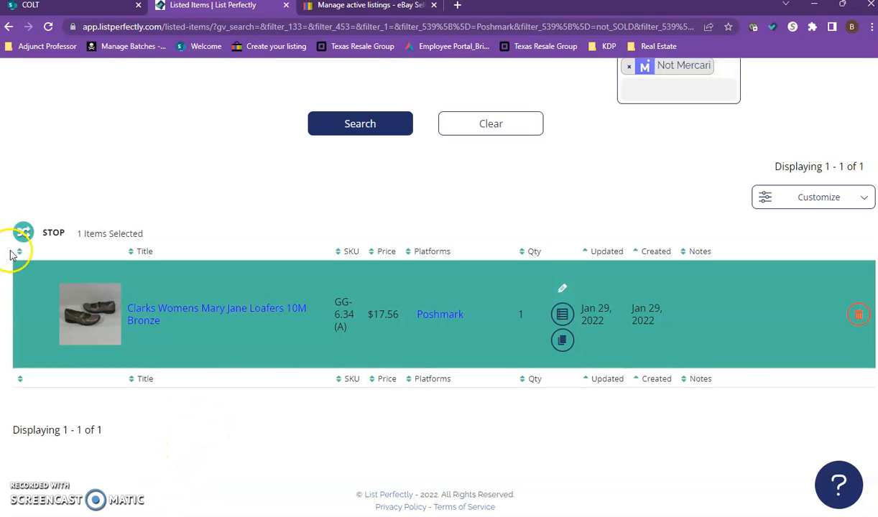
click(53, 233)
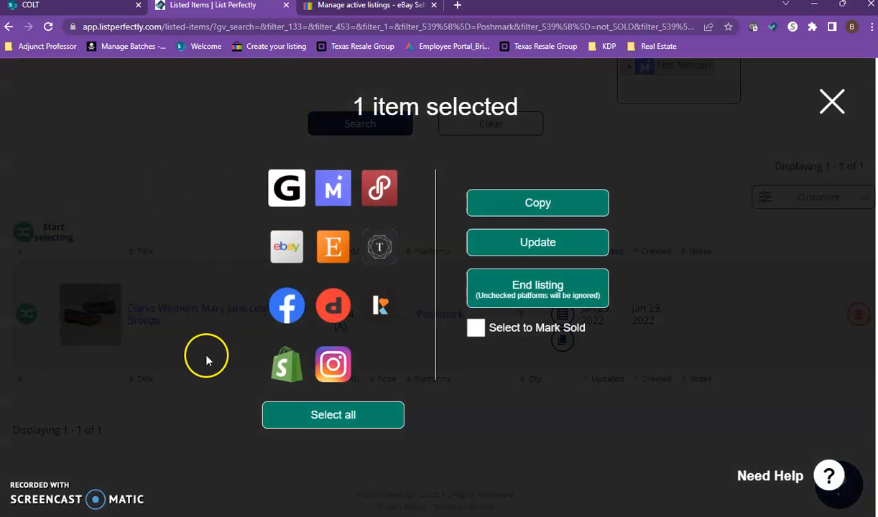
click(284, 251)
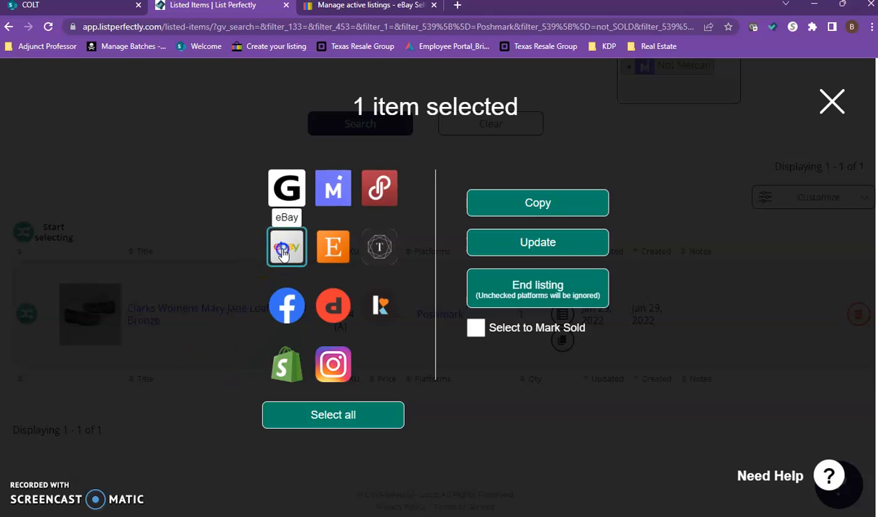
click(531, 202)
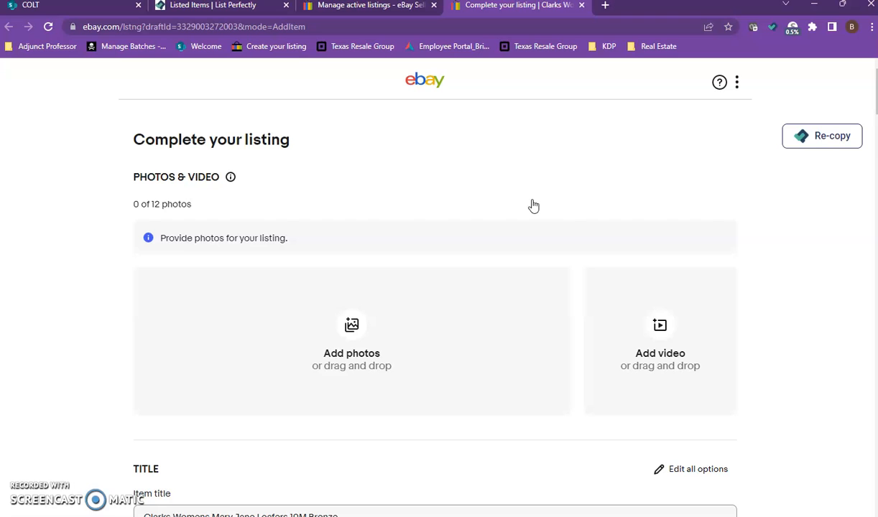
Review the copied listing's photos, title, SKU and categories, and check which required item specifics are missing.
scroll(533, 204, down, 5)
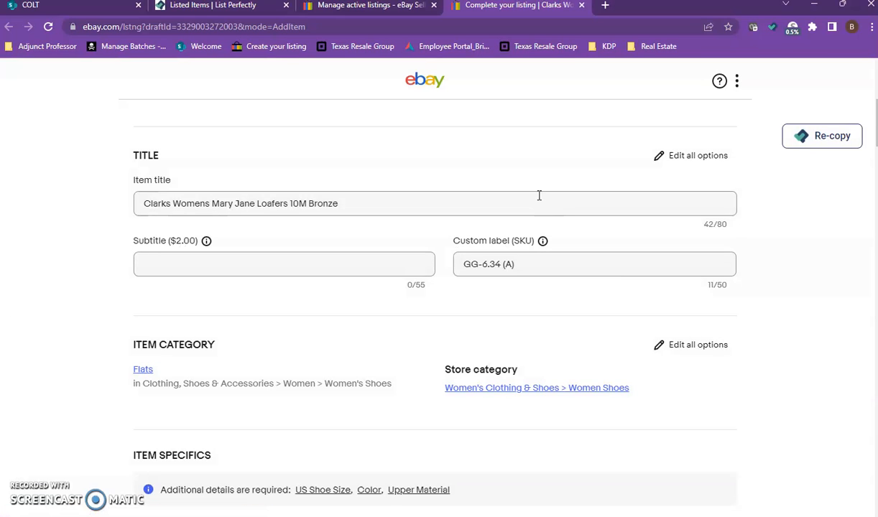
scroll(540, 197, up, 5)
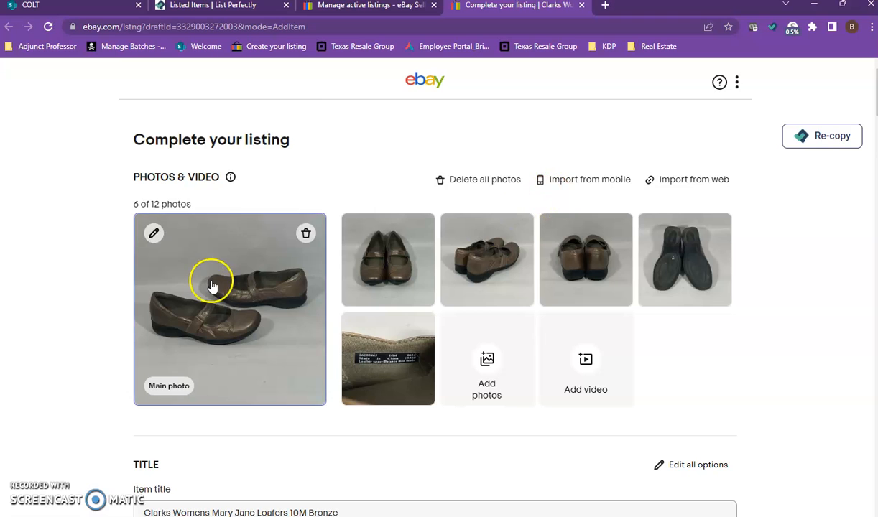
scroll(122, 319, down, 2)
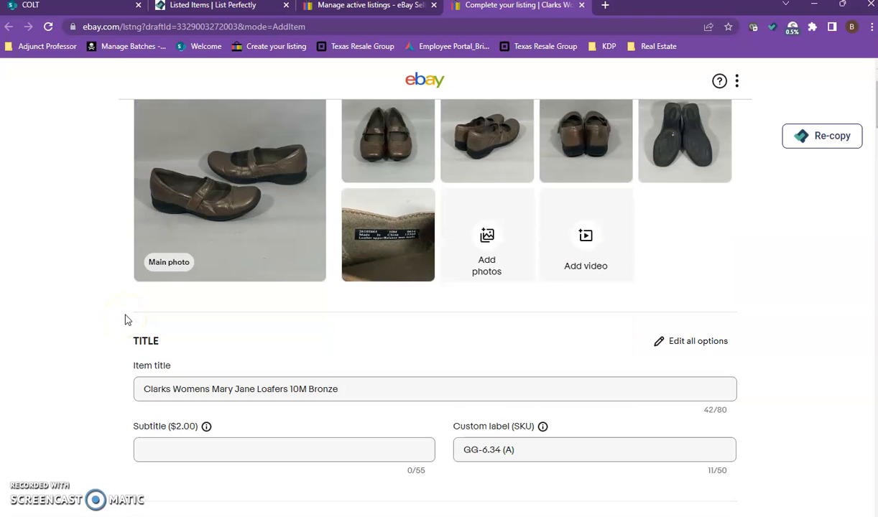
scroll(125, 320, down, 2)
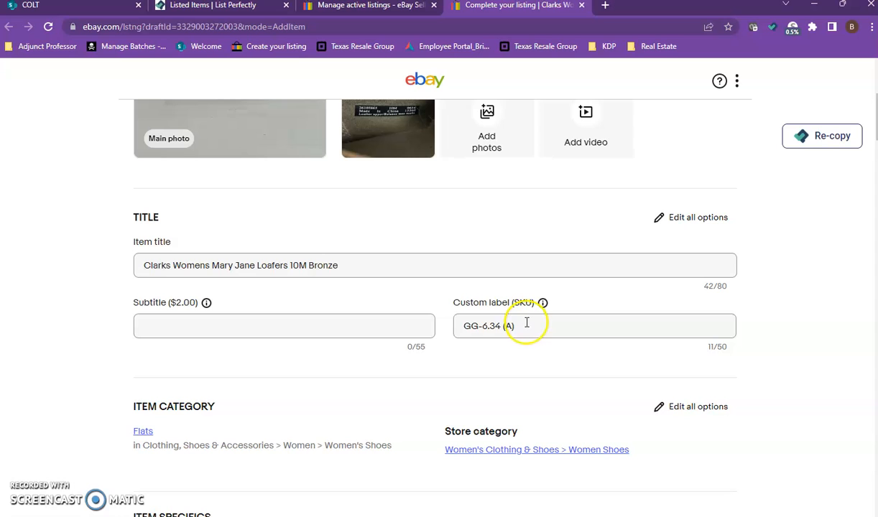
scroll(553, 365, down, 3)
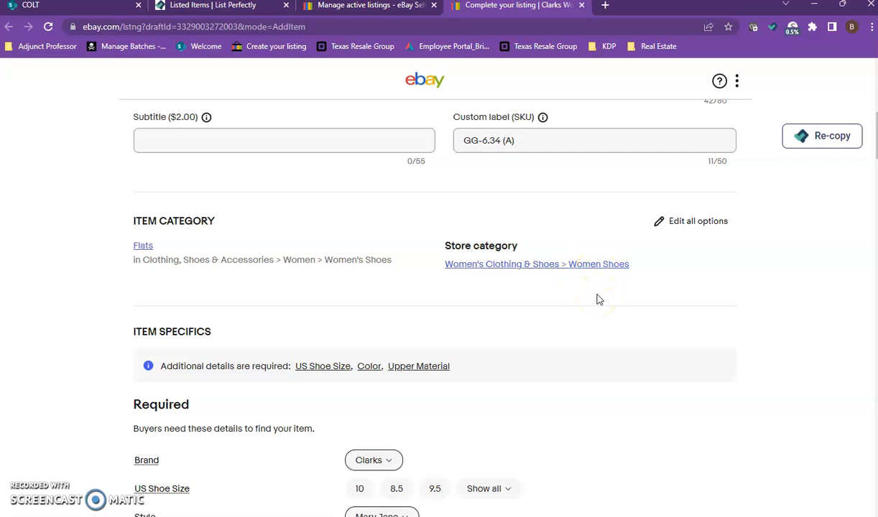
scroll(597, 299, down, 5)
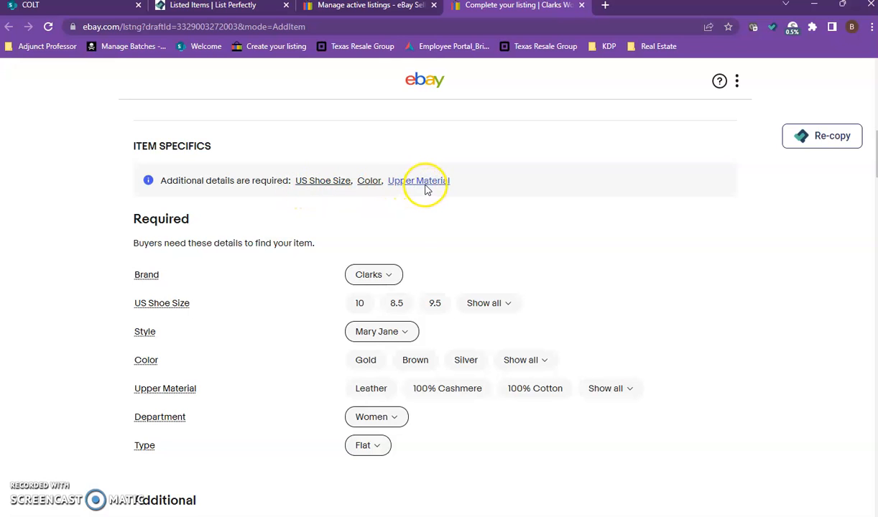
drag(97, 417, 97, 446)
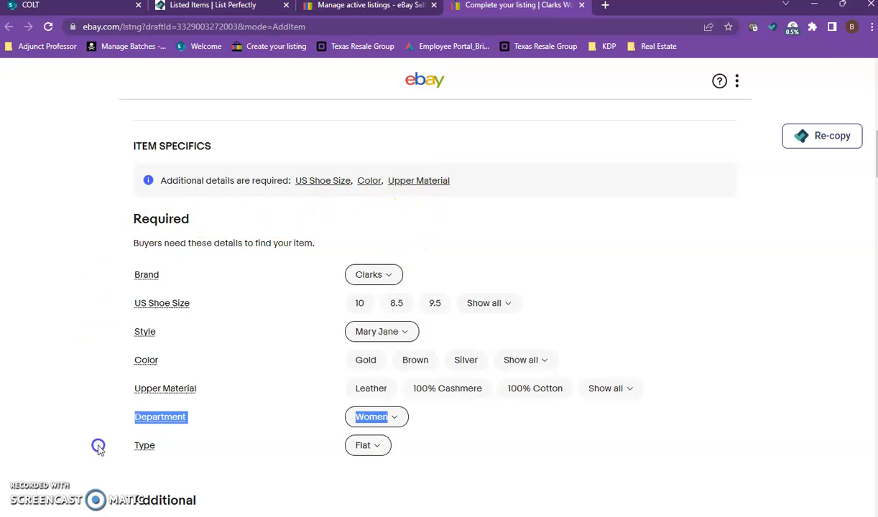
click(115, 447)
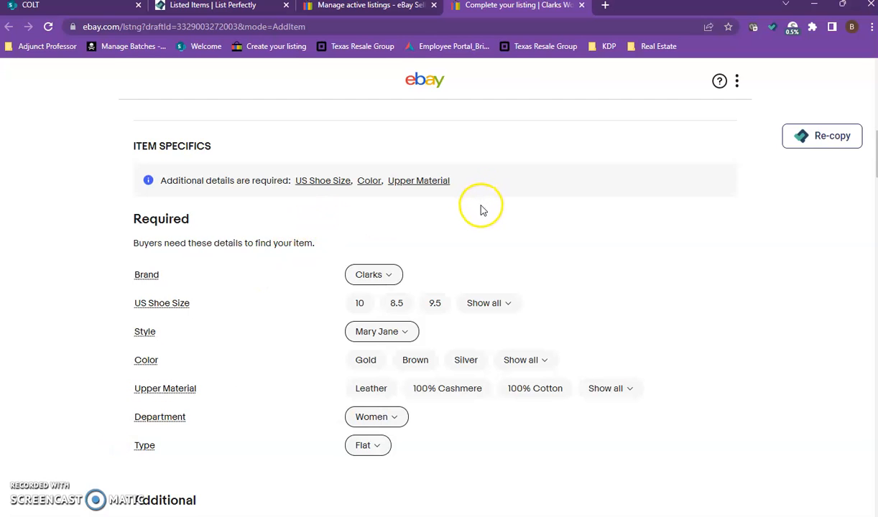
scroll(482, 210, up, 2)
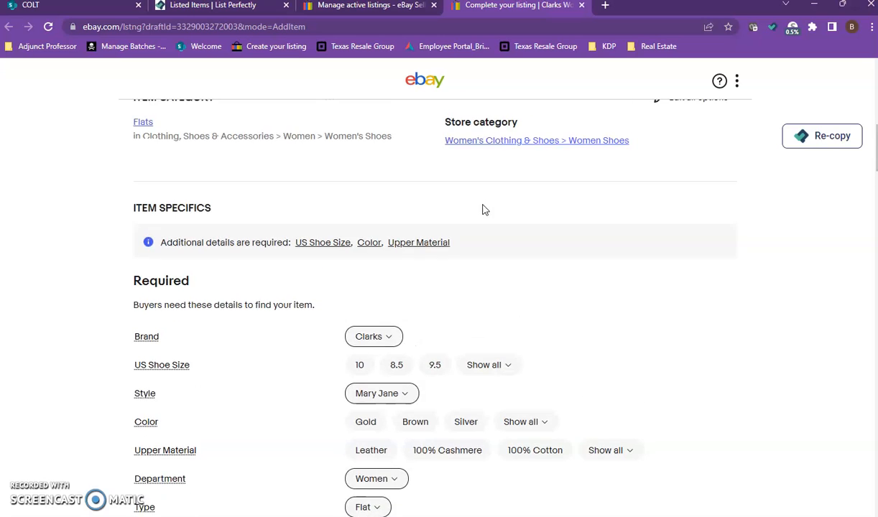
scroll(482, 208, down, 1)
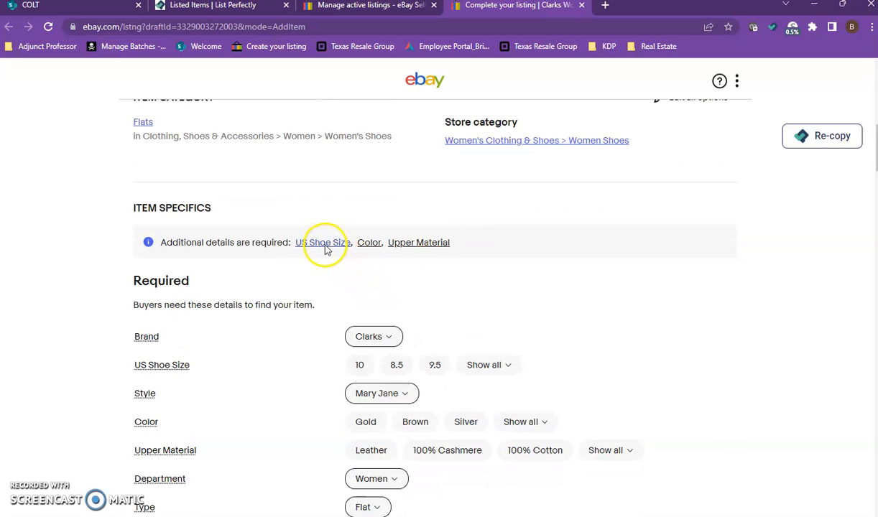
Set the required US Shoe Size to 10 and the Color to Brown, consulting the item title for the size.
scroll(329, 245, up, 4)
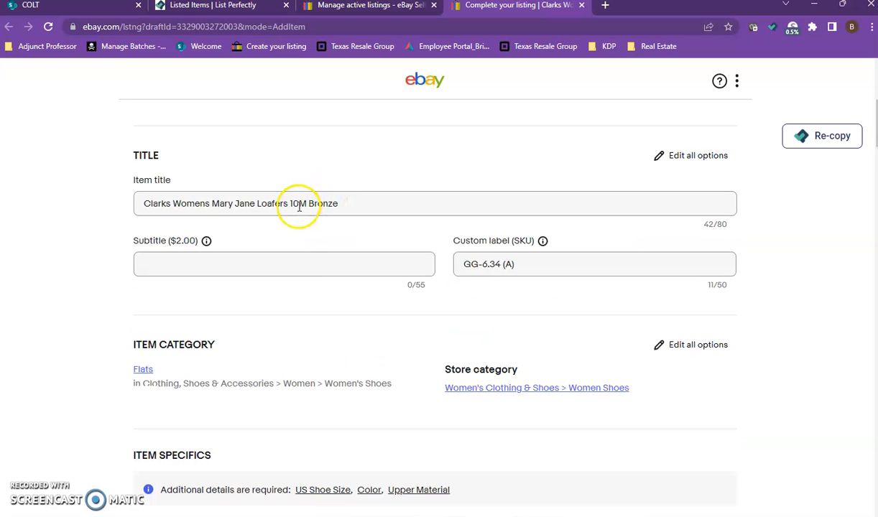
scroll(364, 327, down, 4)
click(361, 366)
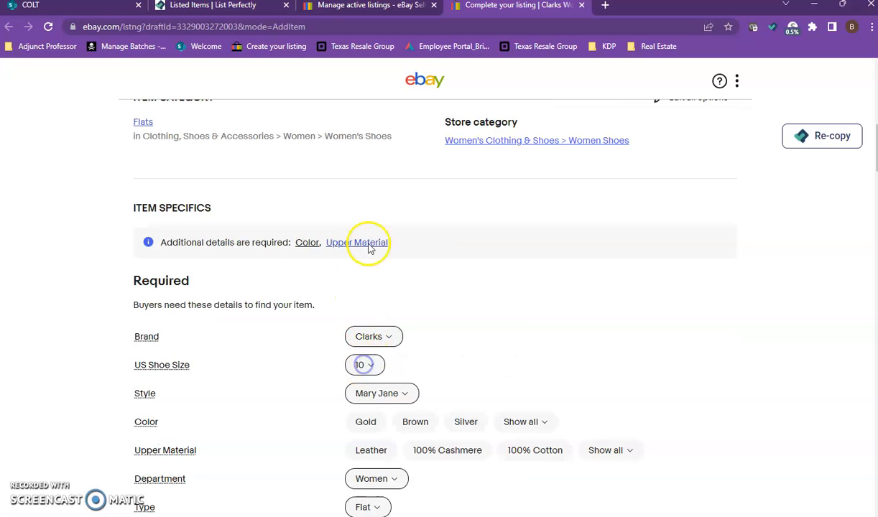
scroll(314, 239, up, 3)
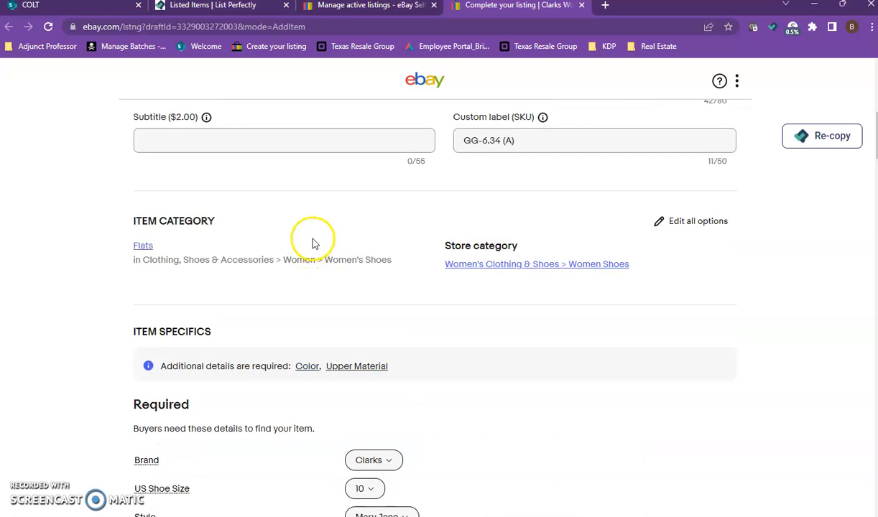
scroll(333, 210, down, 3)
scroll(331, 255, down, 1)
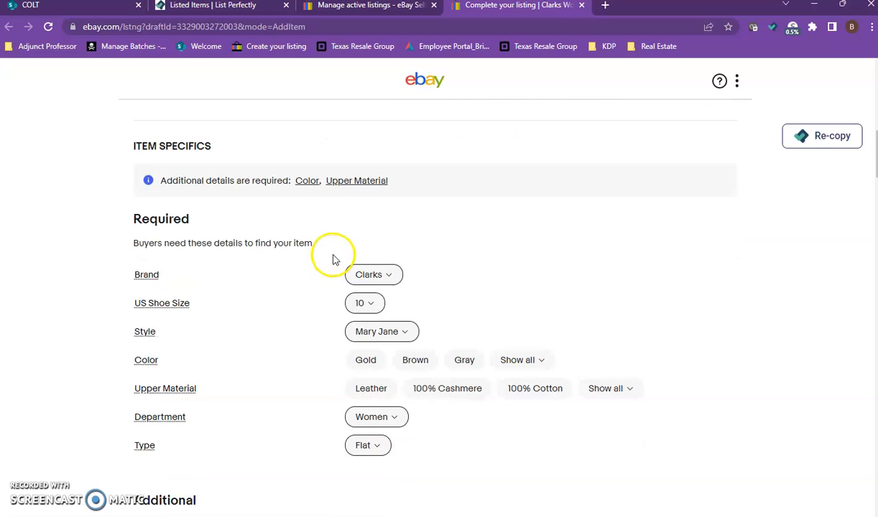
click(414, 362)
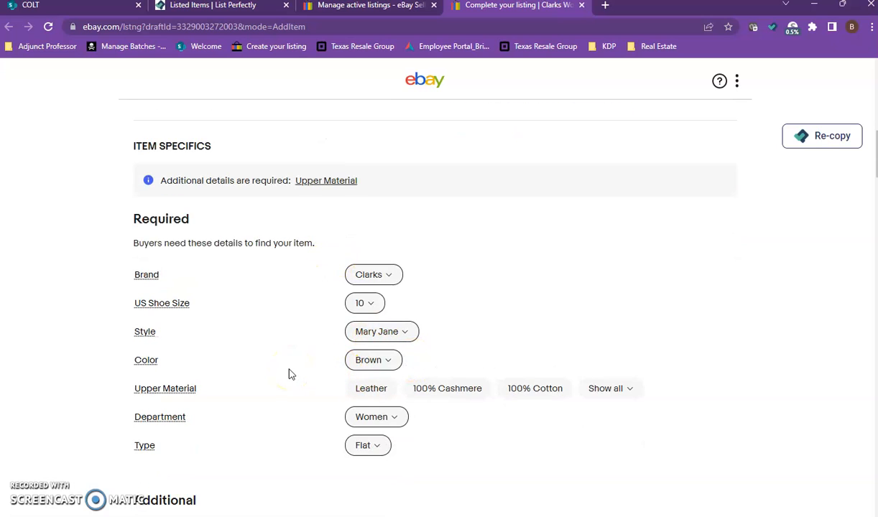
Check the material on the enlarged shoe label photo and set the Upper Material to Leather.
scroll(337, 244, up, 4)
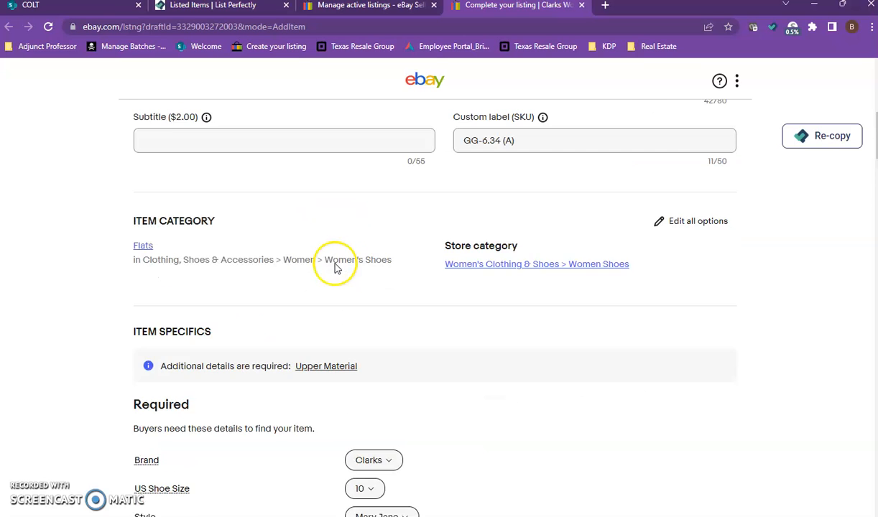
scroll(197, 231, up, 3)
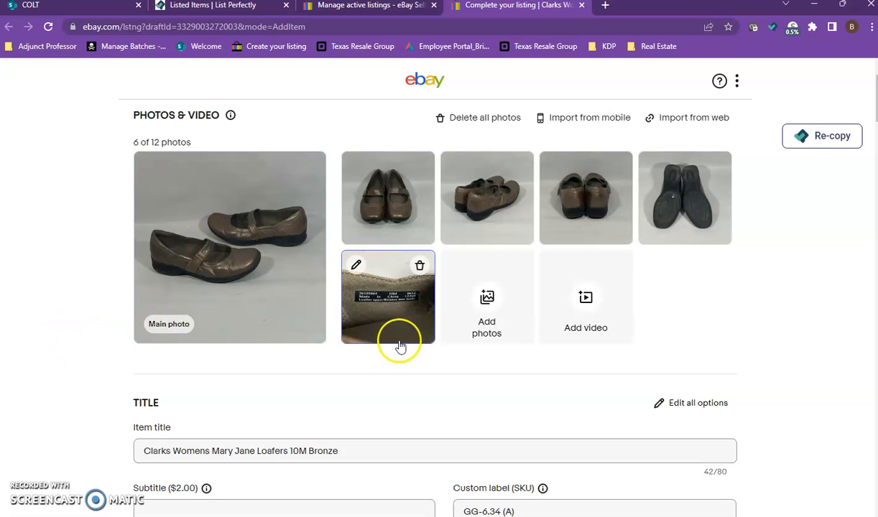
click(378, 299)
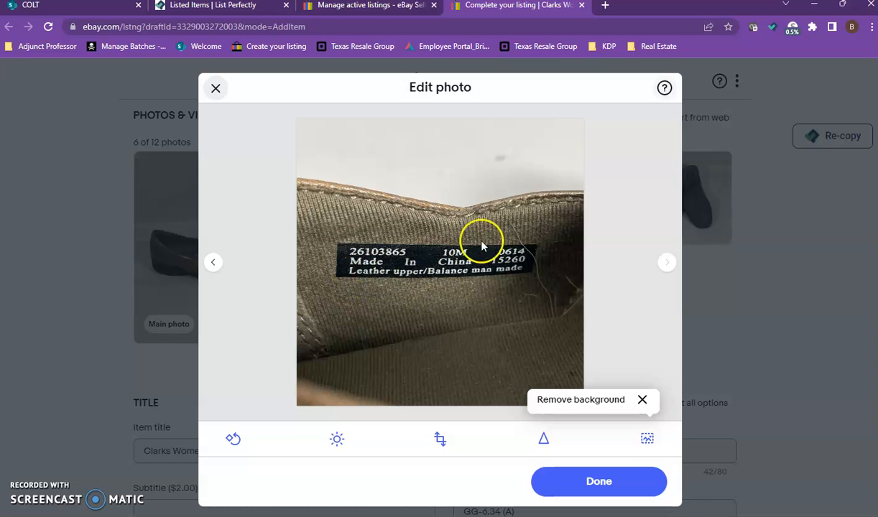
click(604, 480)
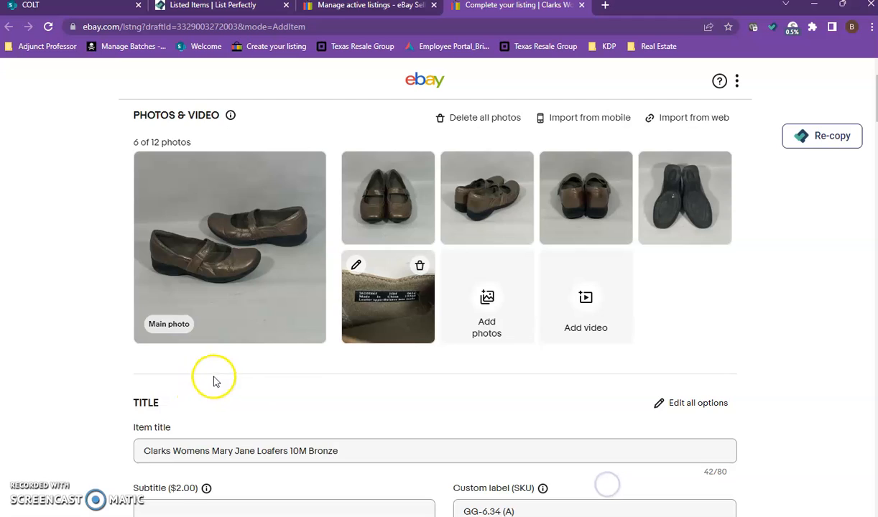
scroll(381, 368, down, 6)
scroll(381, 363, down, 1)
click(372, 327)
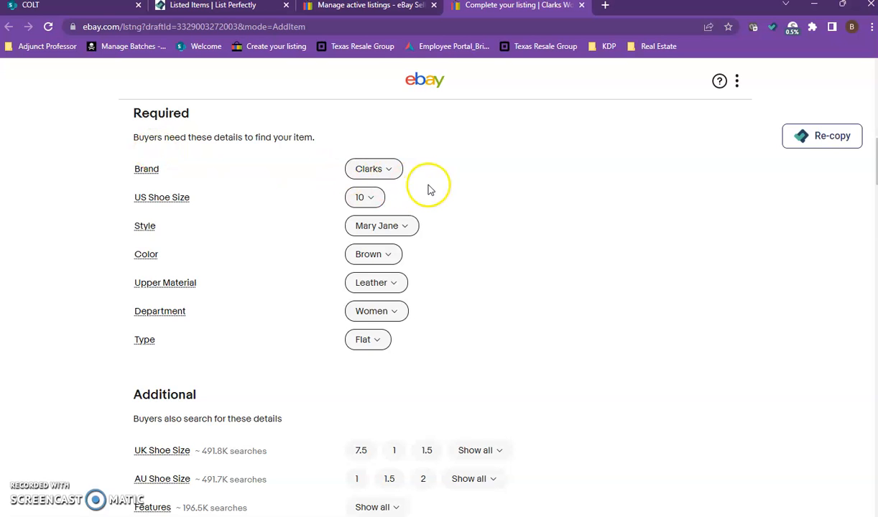
In the additional item specifics, set Closure to Hook & Loop, Pattern to Solid and Toe Shape to Round Toe.
scroll(107, 304, down, 2)
scroll(140, 270, down, 1)
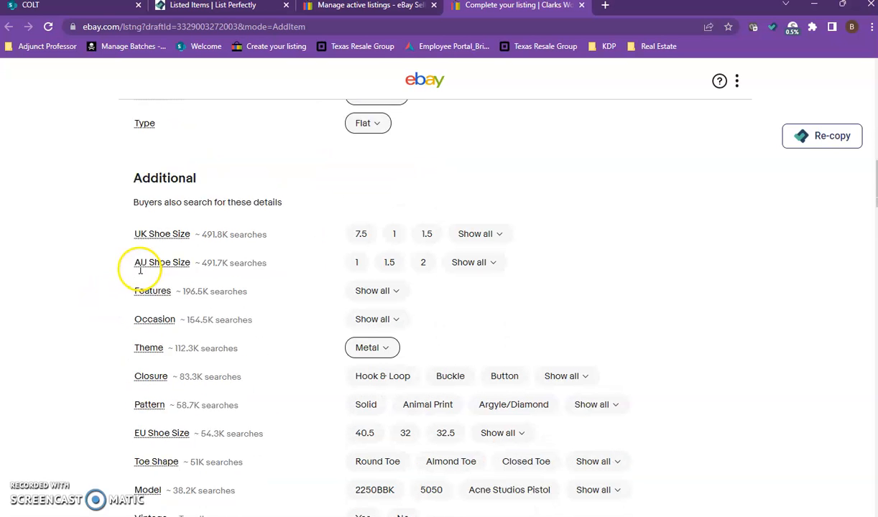
scroll(140, 270, down, 1)
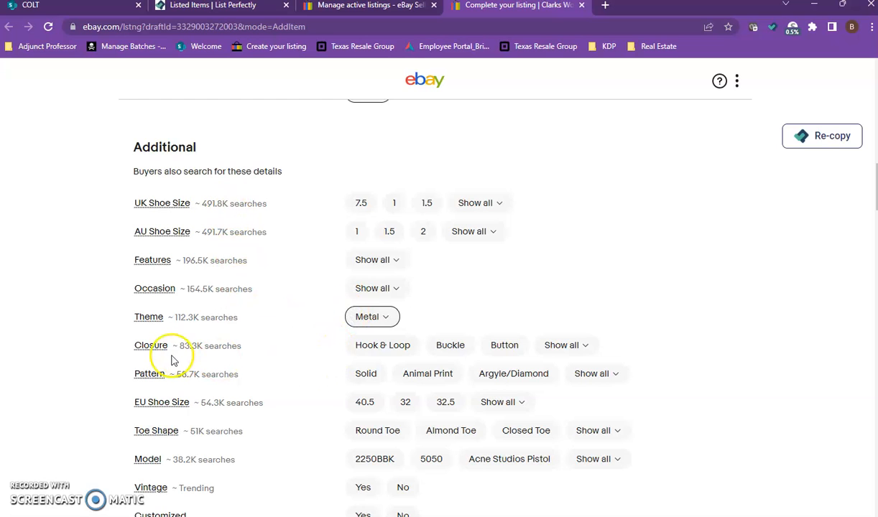
click(371, 350)
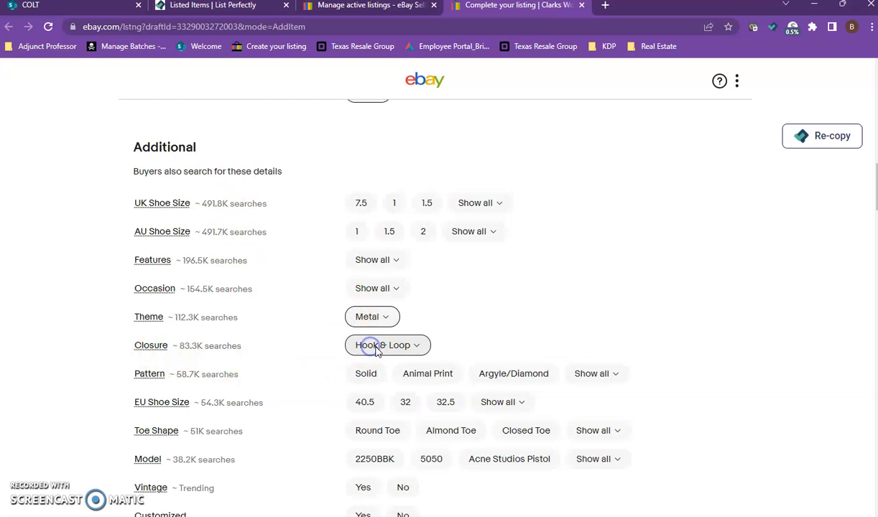
scroll(325, 363, down, 2)
click(366, 251)
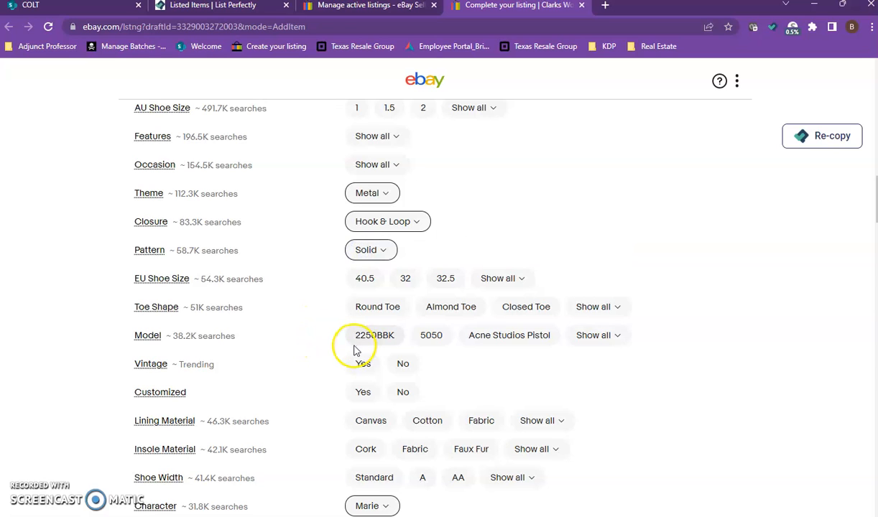
click(381, 307)
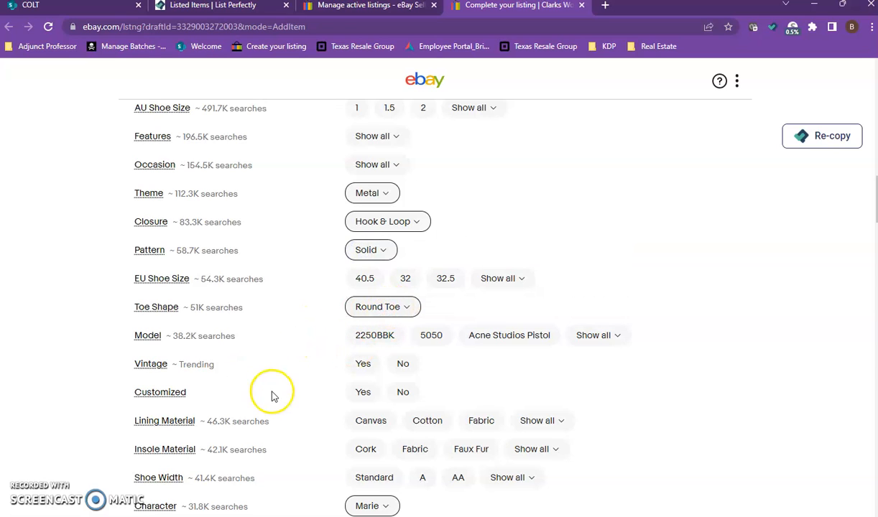
Set the item condition of the shoes to Pre-owned.
scroll(273, 397, down, 2)
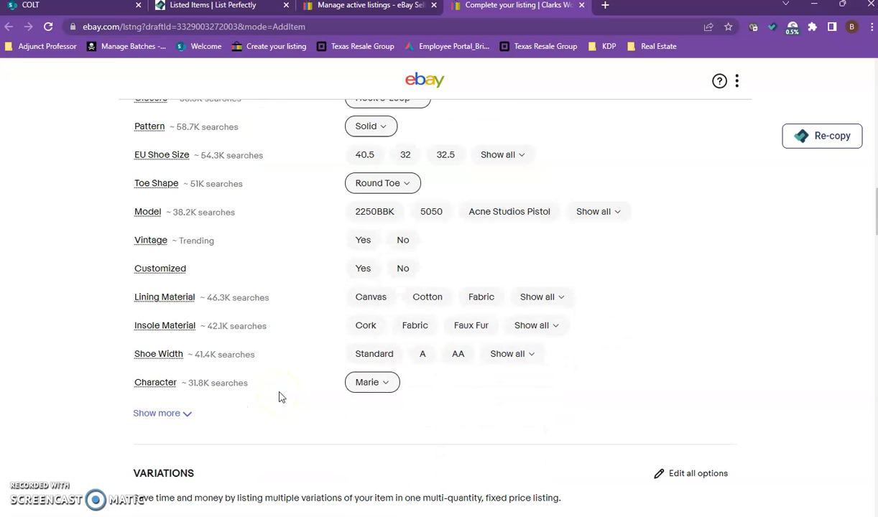
scroll(280, 397, down, 3)
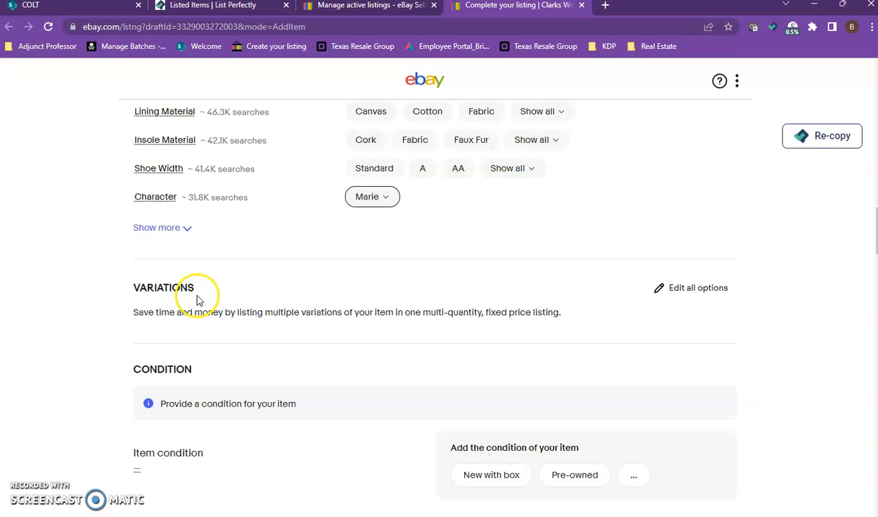
scroll(199, 298, down, 3)
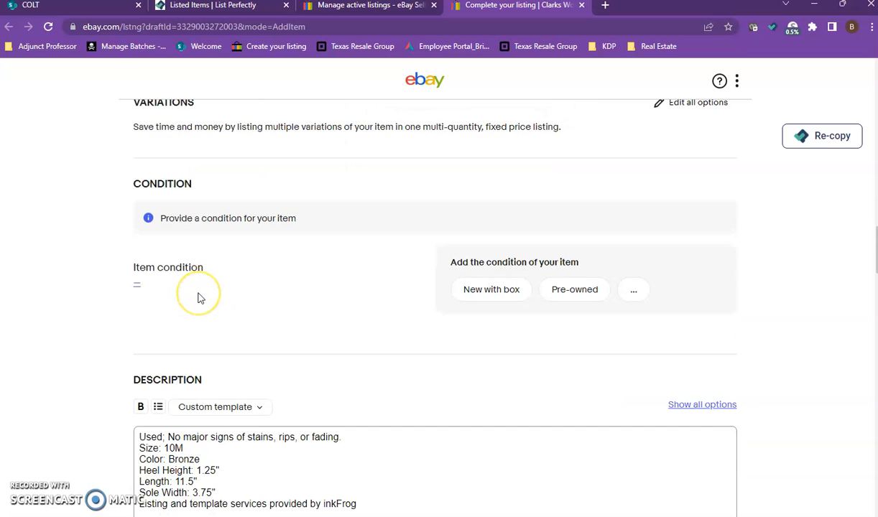
scroll(199, 298, down, 1)
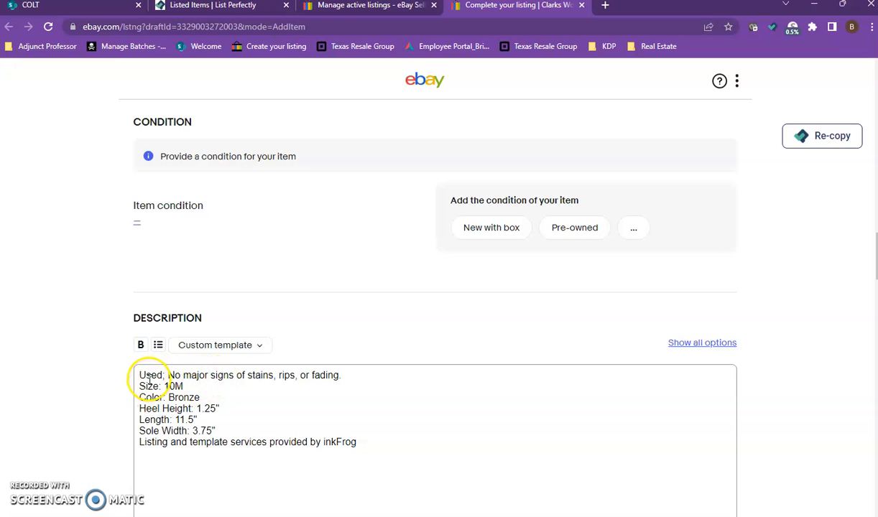
click(574, 228)
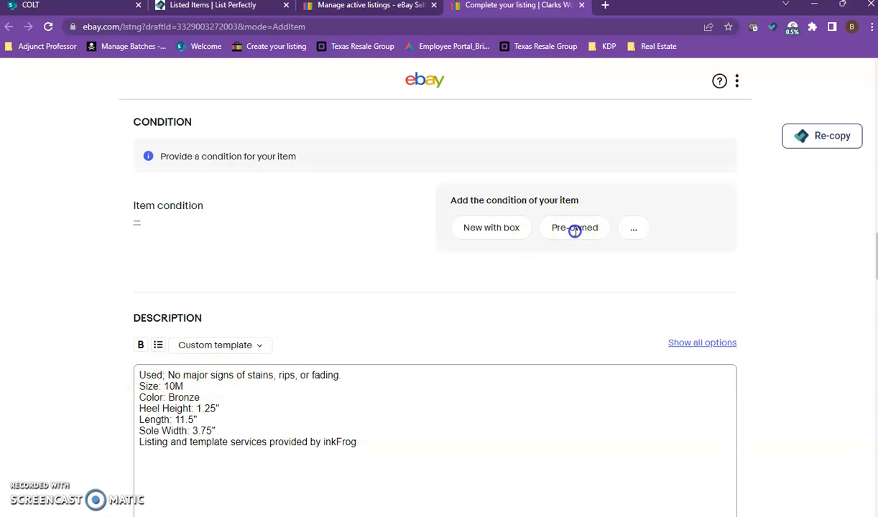
Copy "No major signs of stains, rips, or fading." from the item description into the condition description.
click(226, 224)
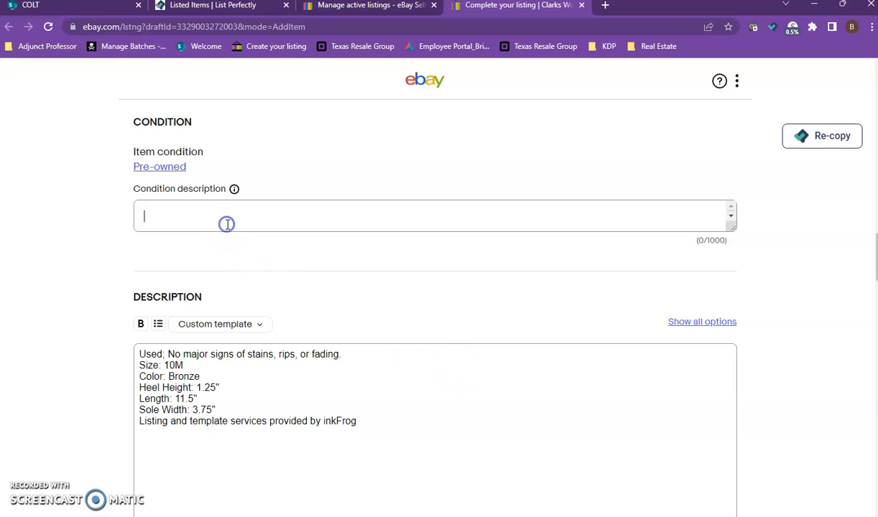
drag(353, 355, 184, 357)
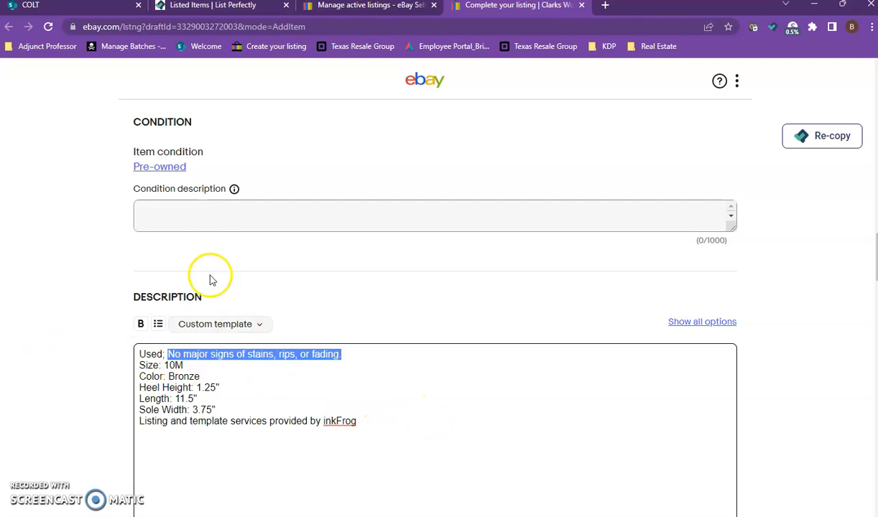
click(202, 213)
text(No major signs of stains, rips, or fading.)
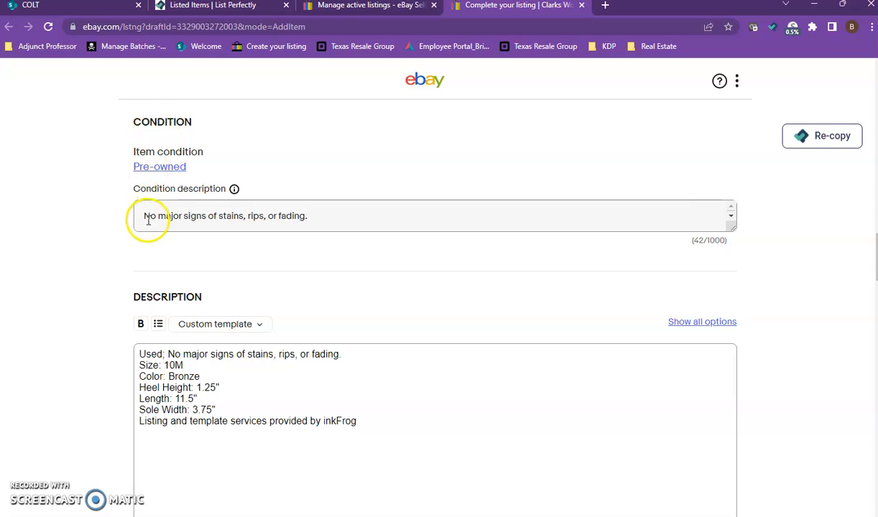
Set the package weight to 3 lbs 0 oz in the shipping details.
scroll(116, 289, down, 2)
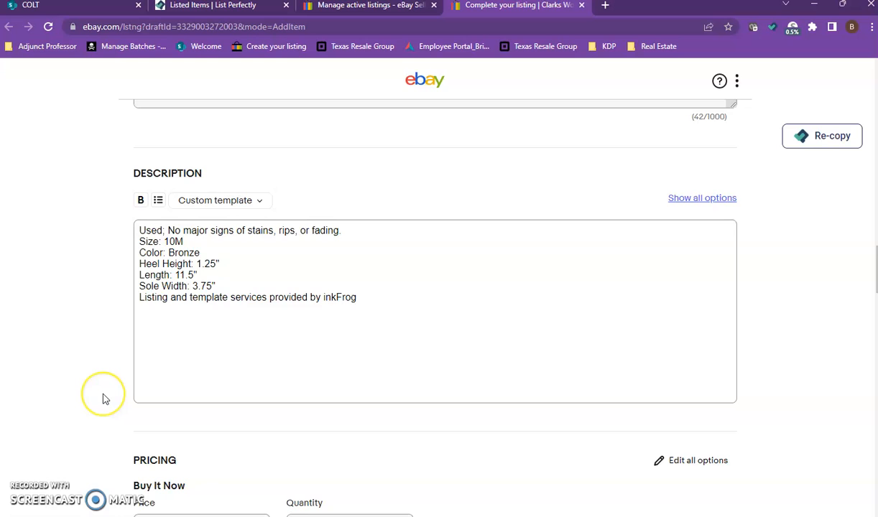
scroll(103, 399, down, 4)
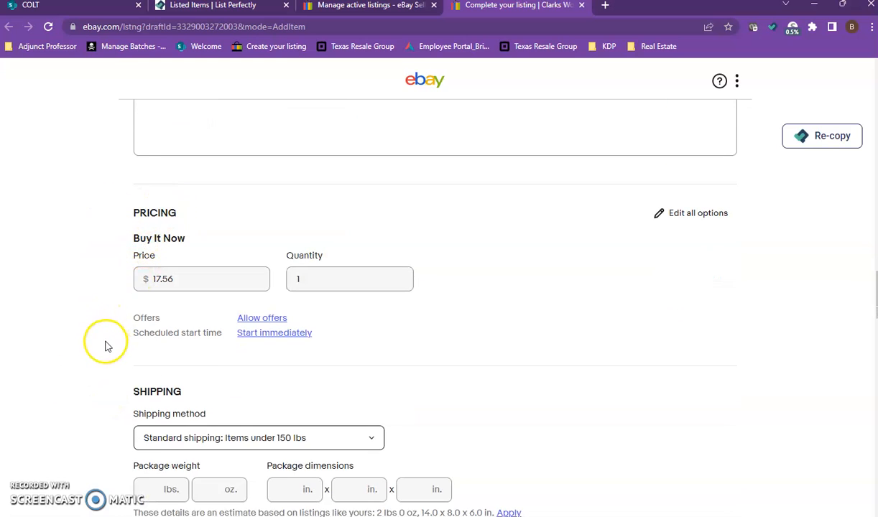
scroll(116, 343, down, 3)
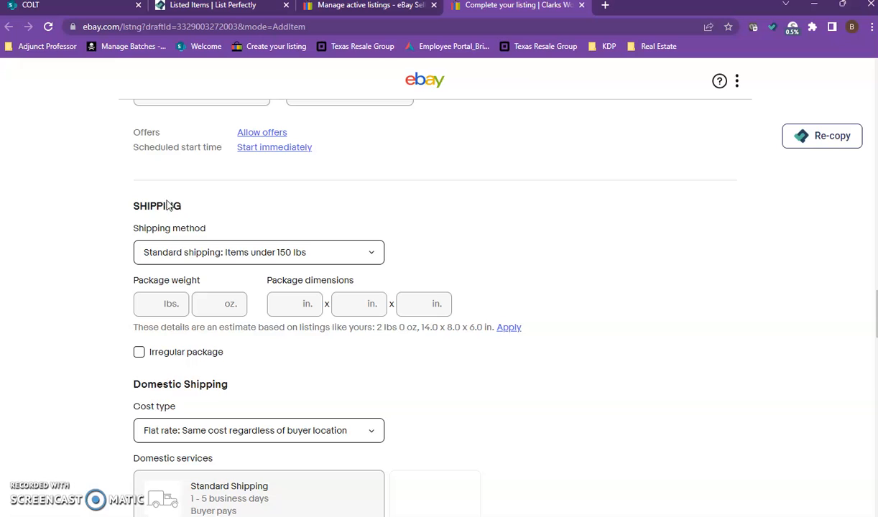
click(152, 304)
key(Tab)
text(0)
click(46, 362)
Review the domestic and international shipping, local pickup, handling time, promotion, payment, returns and item location settings.
scroll(90, 348, down, 3)
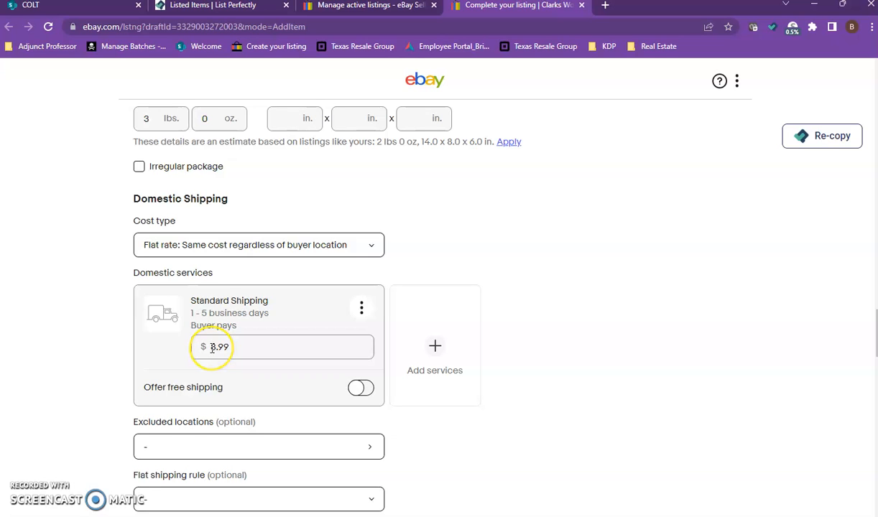
scroll(113, 358, down, 2)
scroll(112, 358, down, 1)
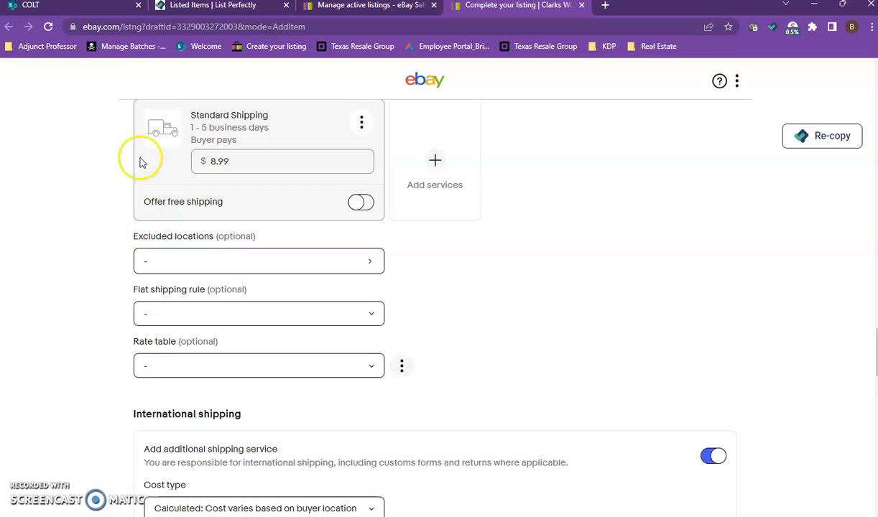
scroll(146, 385, down, 4)
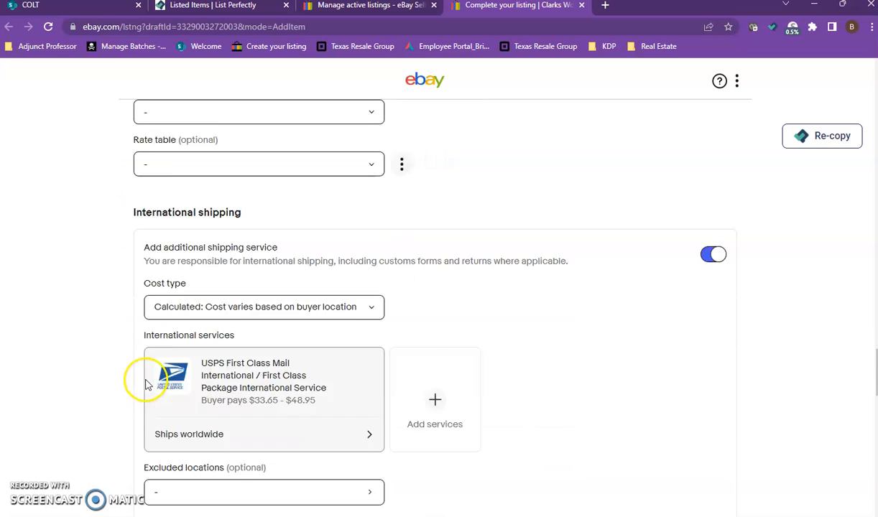
scroll(113, 399, down, 2)
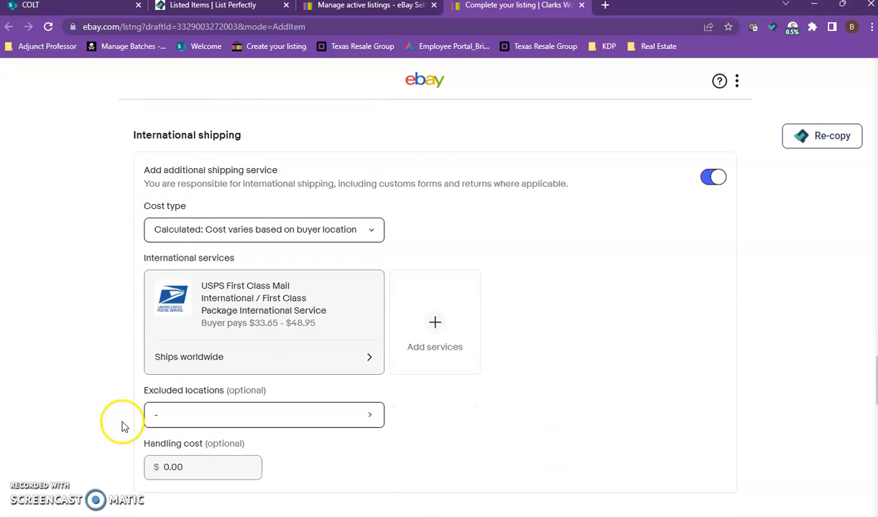
scroll(122, 424, down, 2)
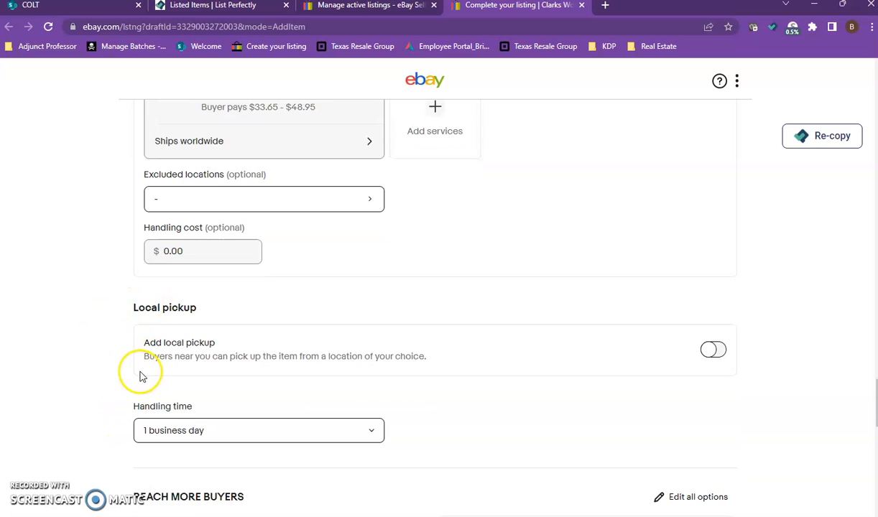
scroll(142, 376, down, 2)
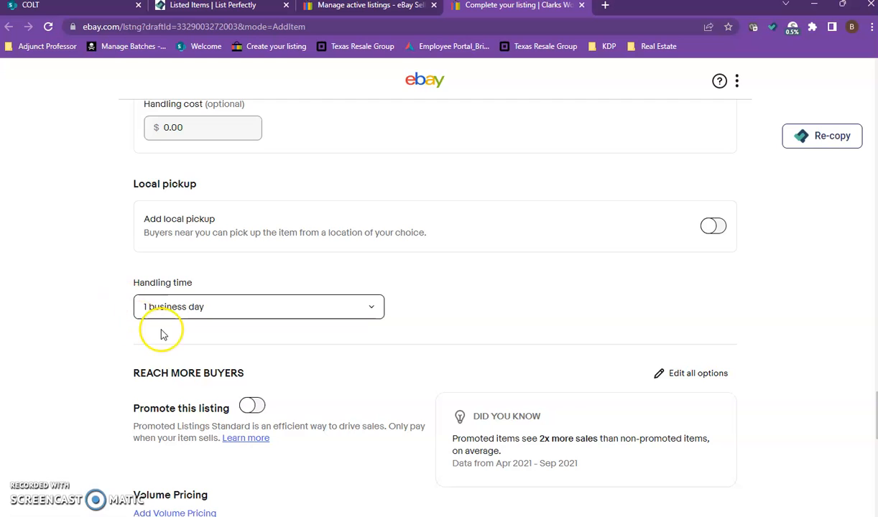
scroll(162, 334, down, 1)
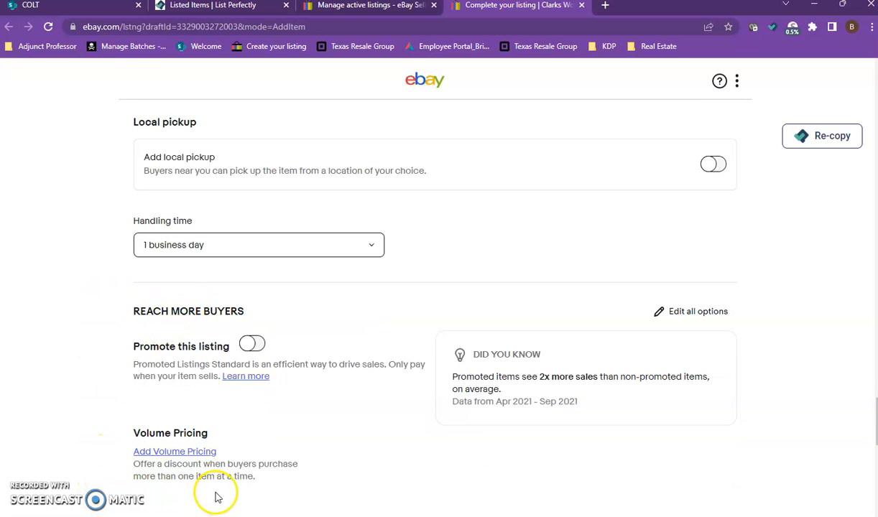
scroll(218, 495, down, 5)
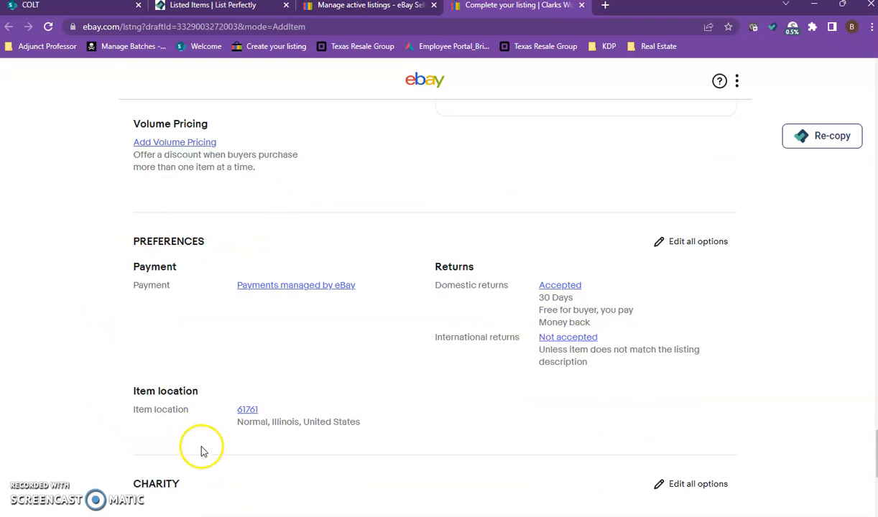
scroll(201, 451, down, 3)
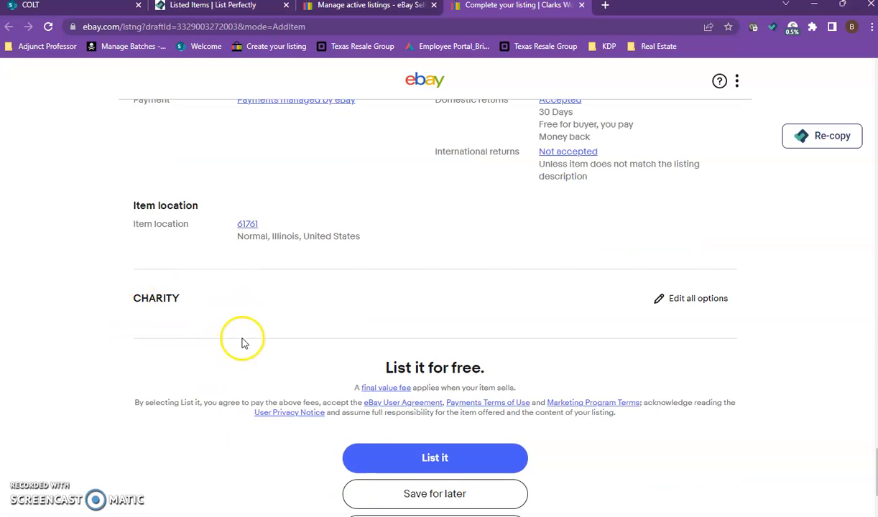
Publish the completed listing and close the confirmation to return to the active listings.
scroll(242, 342, down, 2)
click(433, 334)
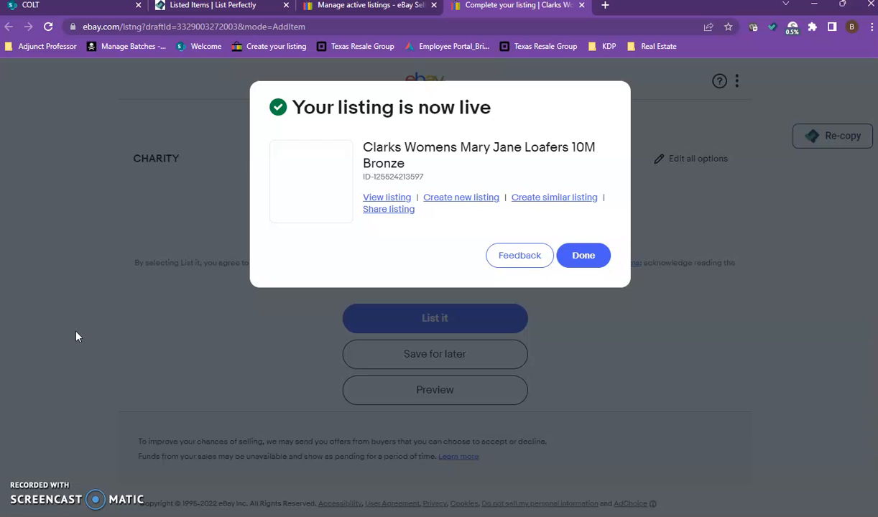
click(583, 255)
click(225, 351)
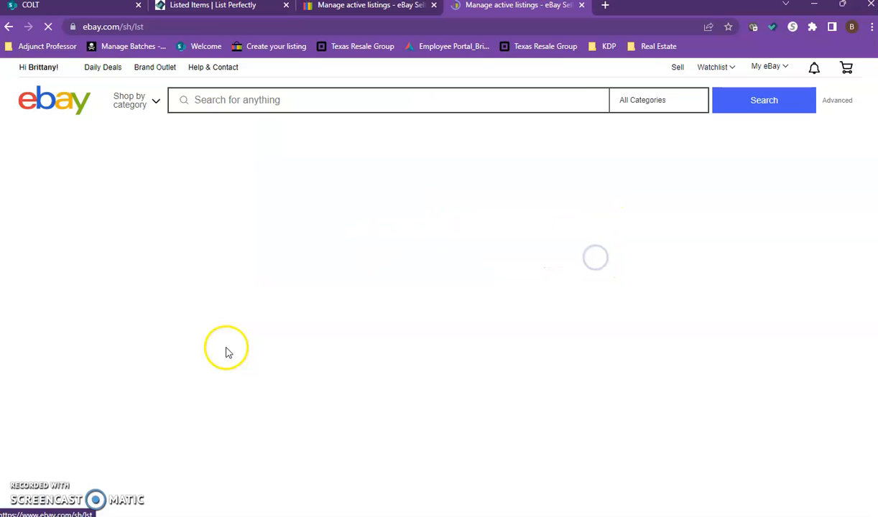